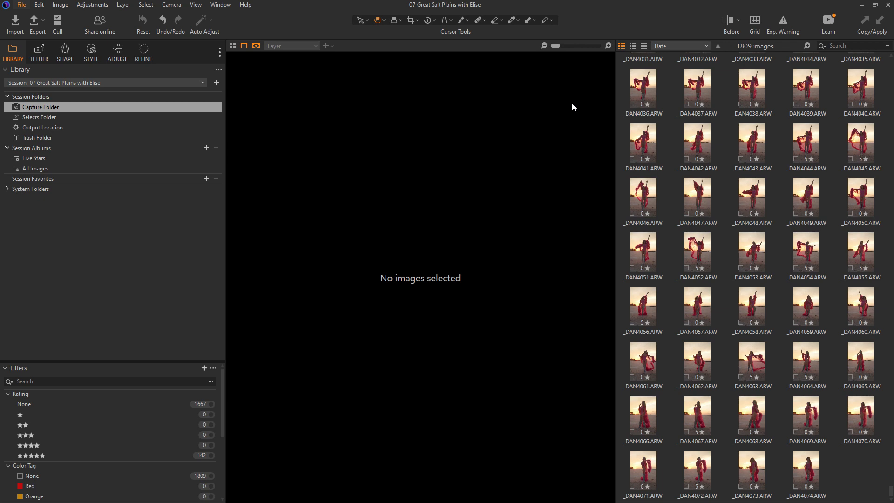
Switch to the Capture One Live page in the browser, dismiss its sign-up banner and return to Capture One
{"action": "key", "text": "alt+Tab"}
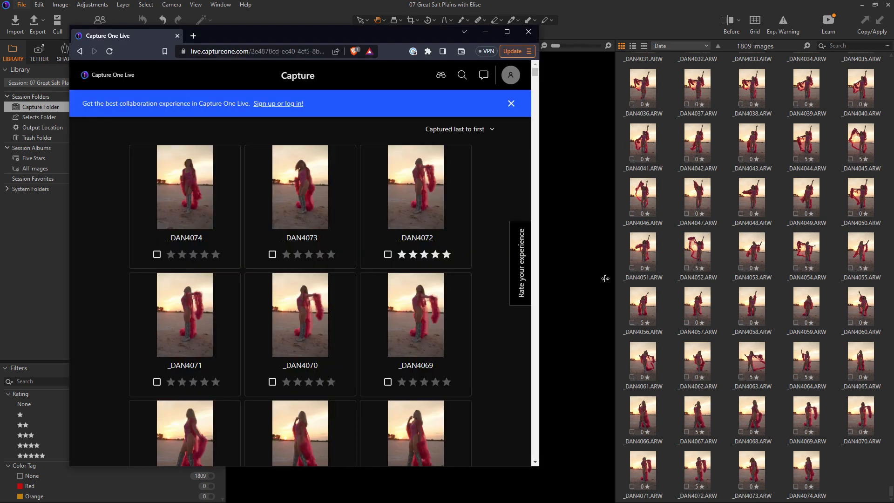
{"action": "left_click_drag", "start_coordinate": [347, 33], "coordinate": [404, 15]}
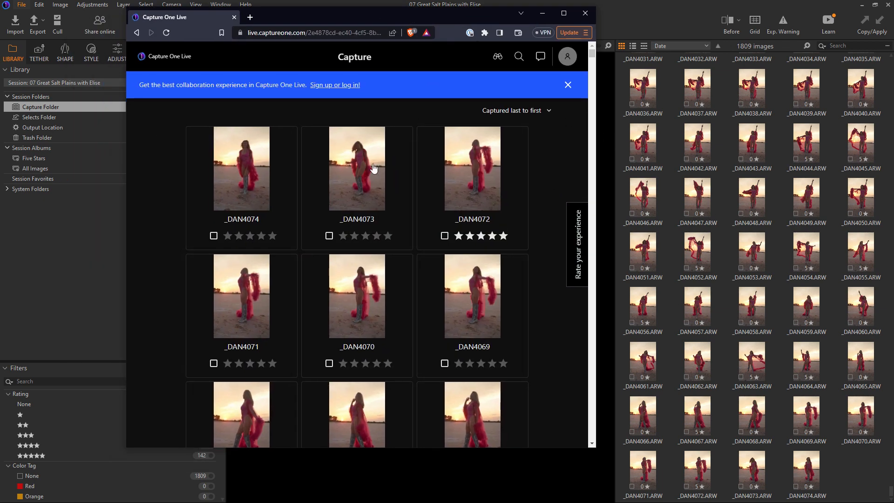
{"action": "left_click", "coordinate": [568, 86]}
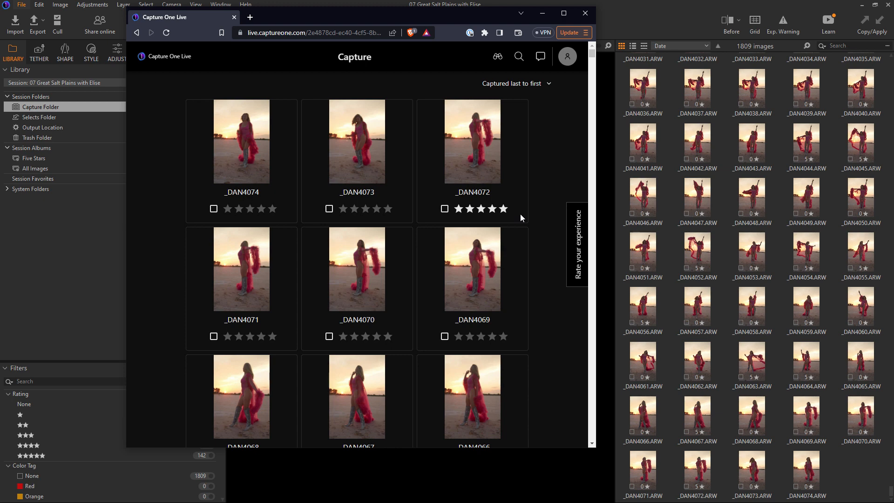
{"action": "left_click", "coordinate": [618, 17]}
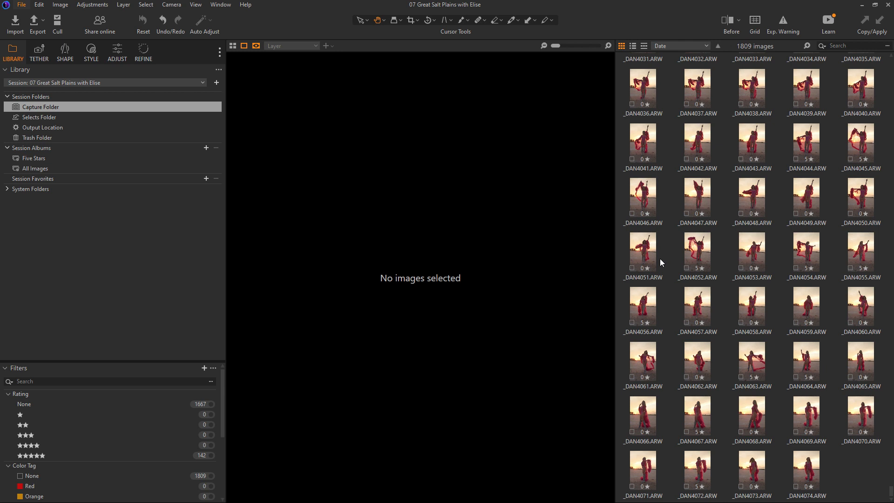
Filter the Capture Folder to five-star images and widen the thumbnail browser to six columns
{"action": "left_click", "coordinate": [203, 455]}
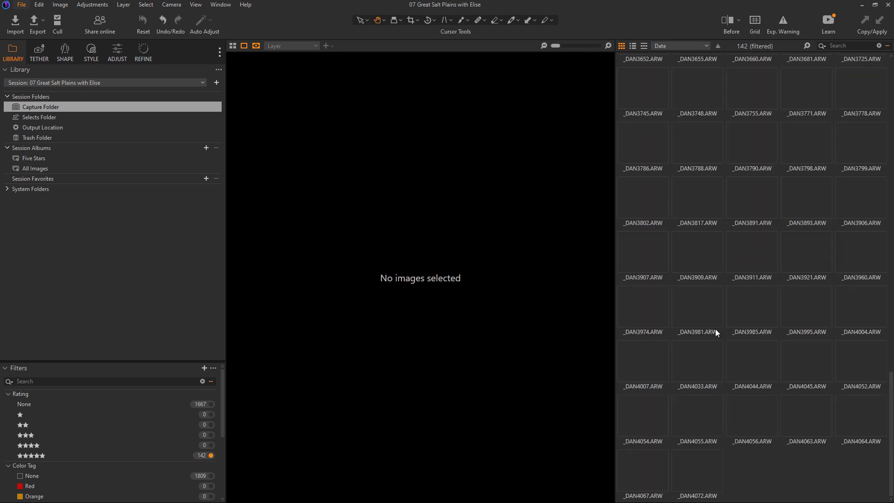
{"action": "scroll", "coordinate": [780, 434], "scroll_direction": "up", "scroll_amount": 1}
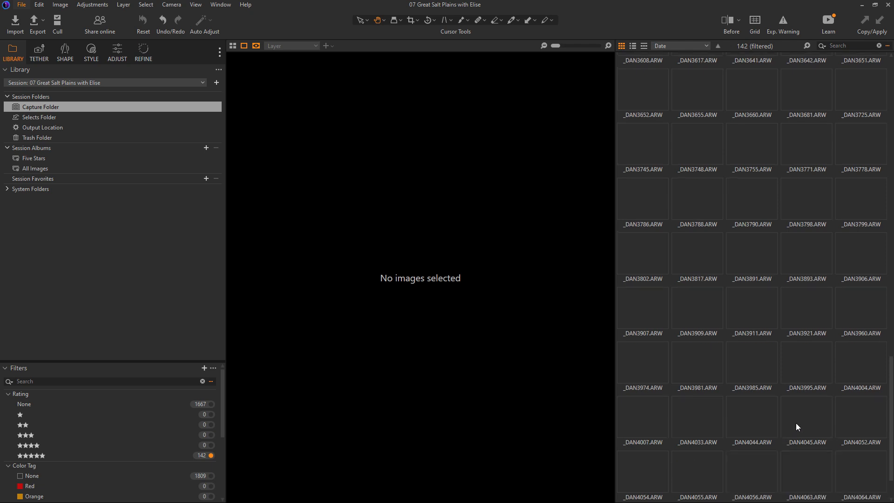
{"action": "left_click_drag", "start_coordinate": [891, 379], "coordinate": [867, 63]}
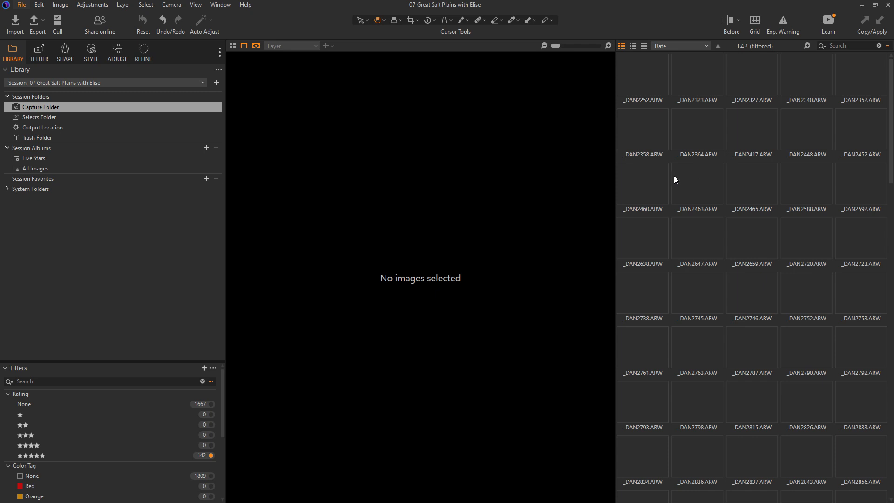
{"action": "left_click_drag", "start_coordinate": [612, 158], "coordinate": [600, 158]}
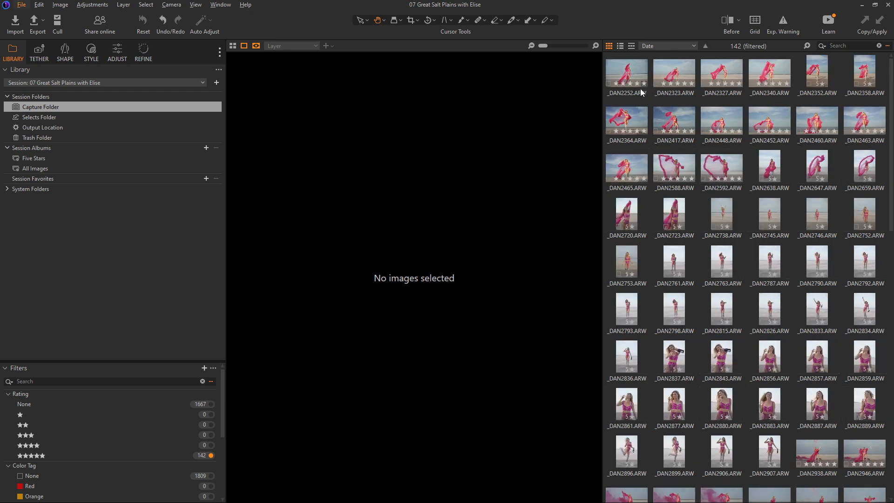
Select the image _DAN2252.ARW and show its adjustment tools
{"action": "left_click", "coordinate": [632, 70]}
{"action": "left_click", "coordinate": [666, 73]}
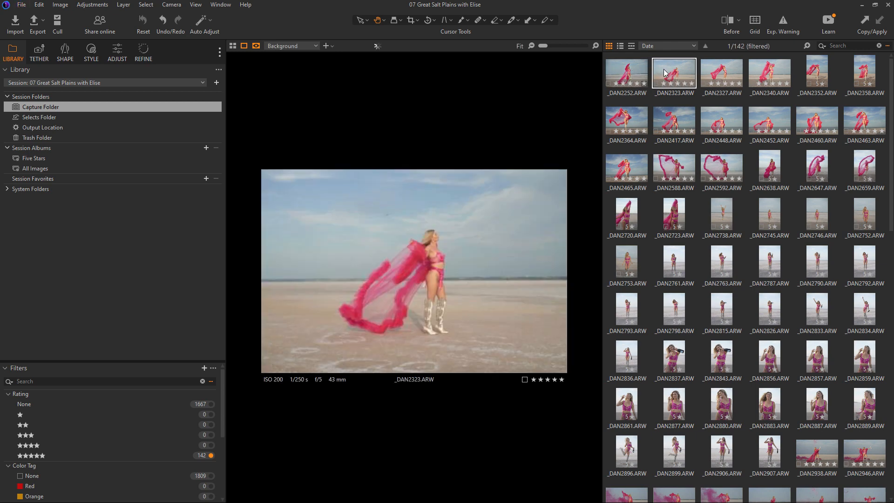
{"action": "left_click", "coordinate": [724, 72]}
{"action": "left_click", "coordinate": [639, 75]}
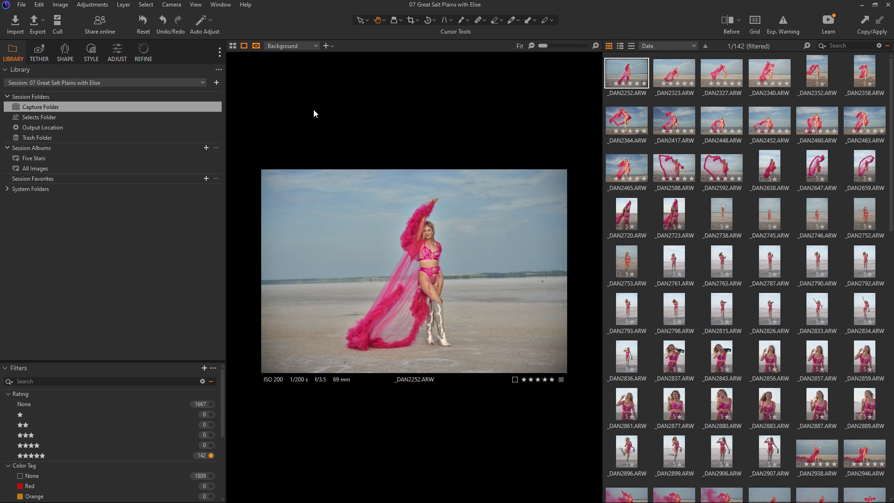
{"action": "left_click", "coordinate": [119, 55]}
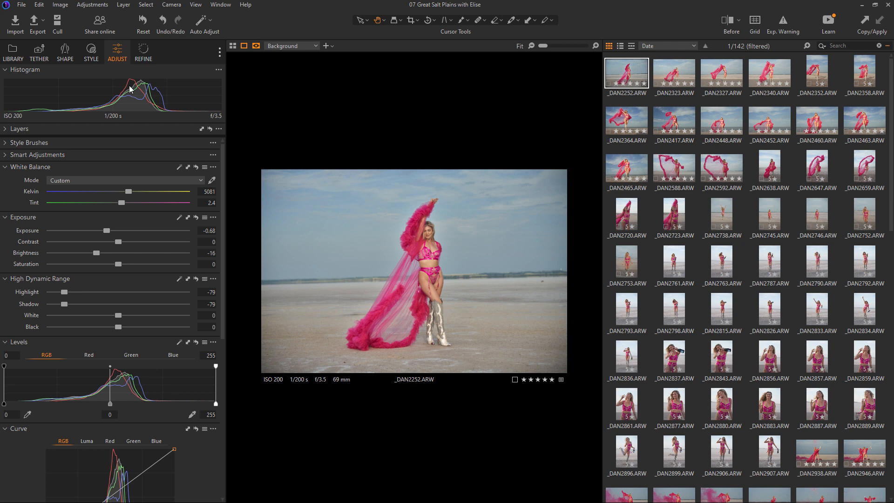
Apply auto white balance to the photo, and sample a neutral white balance from the sky beside the model
{"action": "left_click", "coordinate": [180, 166]}
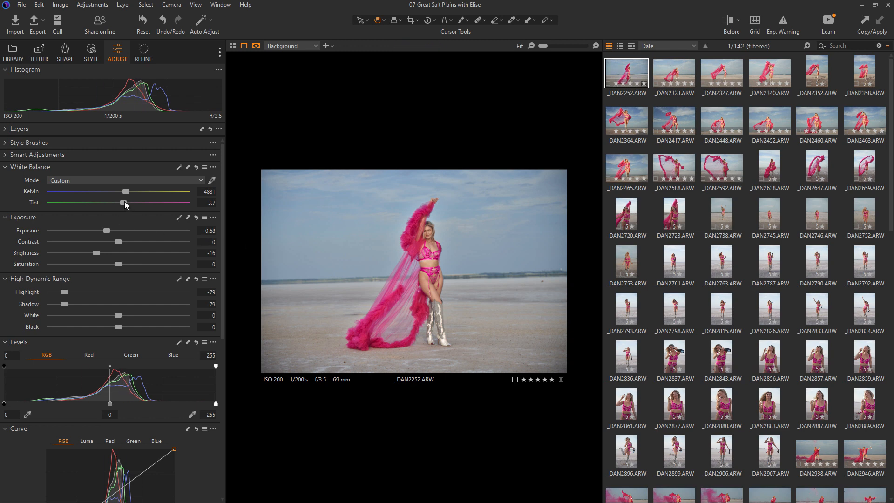
{"action": "left_click", "coordinate": [212, 180]}
{"action": "left_click", "coordinate": [473, 235]}
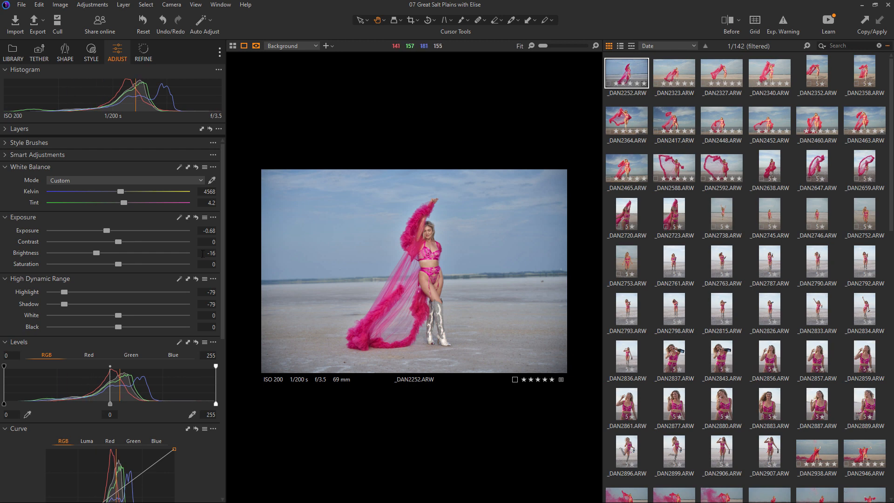
Inspect the model's face up close and hide the thumbnail browser
{"action": "left_click", "coordinate": [423, 230]}
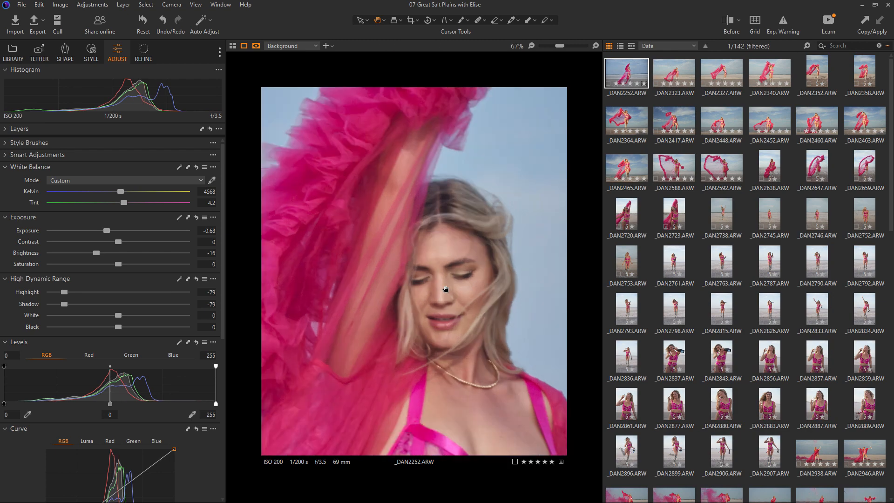
{"action": "left_click", "coordinate": [532, 47]}
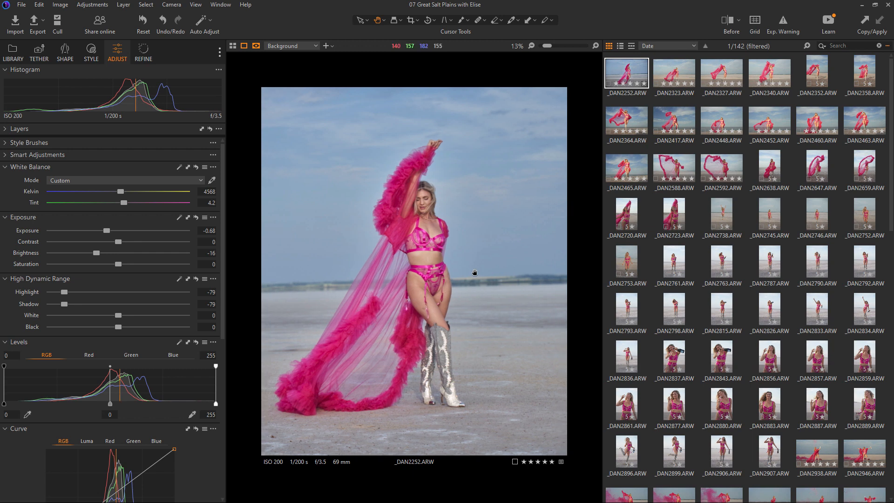
{"action": "key", "text": "ctrl+shift+b"}
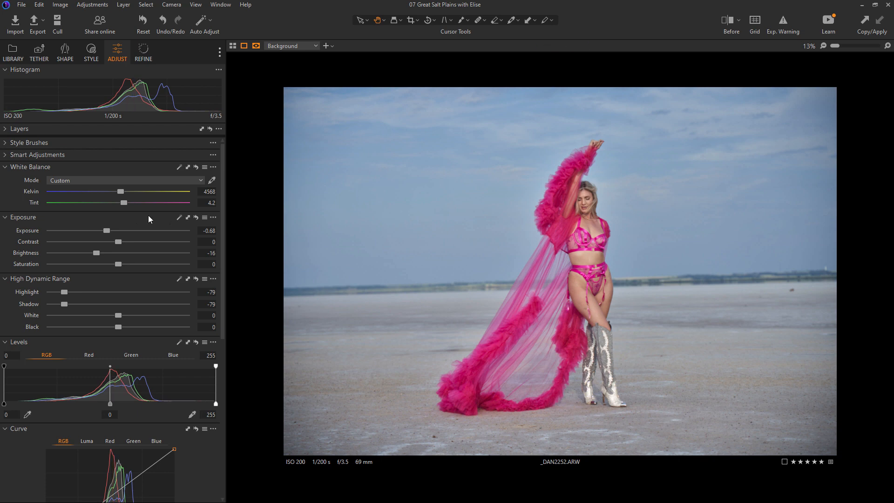
Reset all of the photo's adjustments after trying Exposure -0.66, and apply Auto Adjust
{"action": "left_click_drag", "start_coordinate": [107, 230], "coordinate": [108, 228]}
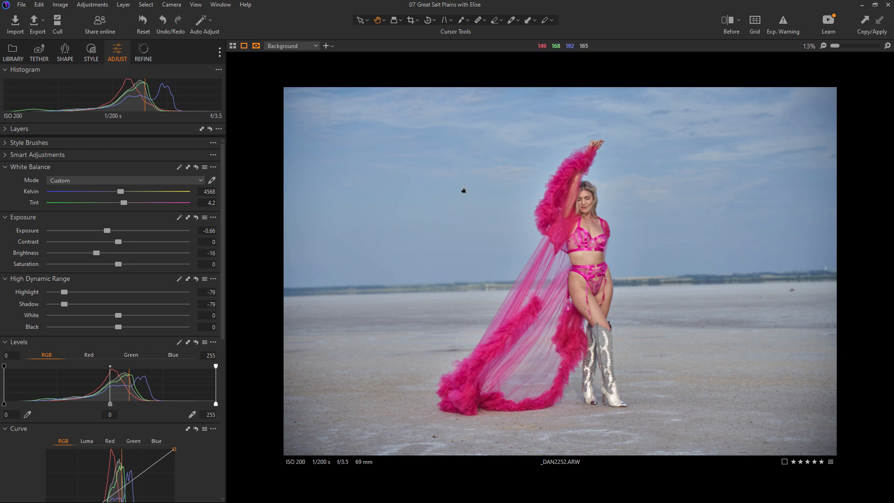
{"action": "left_click", "coordinate": [141, 29]}
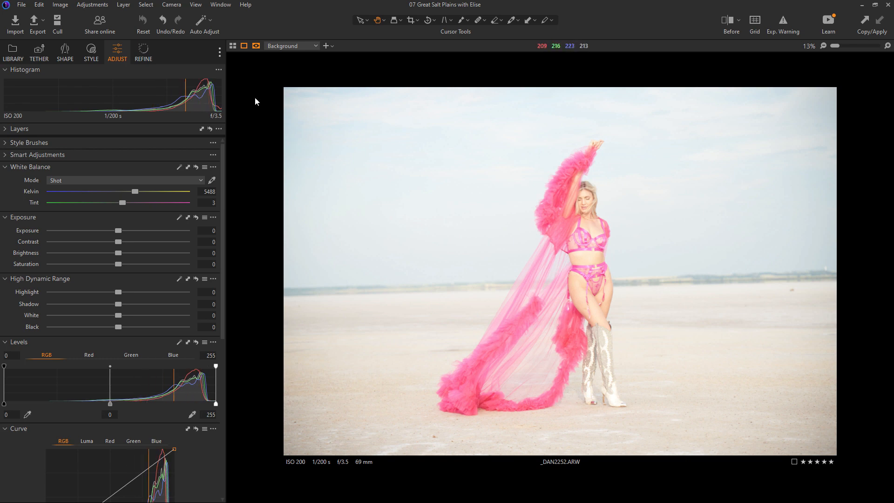
{"action": "left_click", "coordinate": [202, 25]}
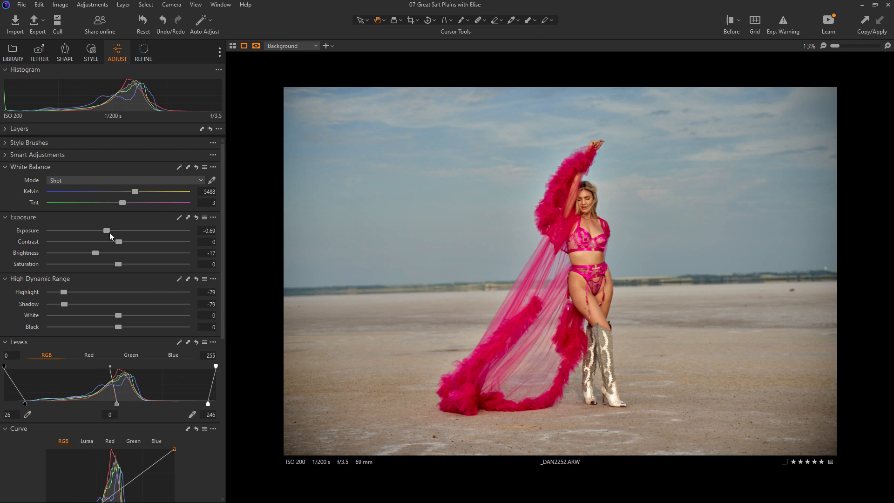
Set Exposure -0.36, Brightness -12, Saturation 12, Highlight -75, Shadow -71, White 5 and Black 10, with Levels black point 32 and white point 249
{"action": "left_click_drag", "start_coordinate": [111, 231], "coordinate": [127, 261]}
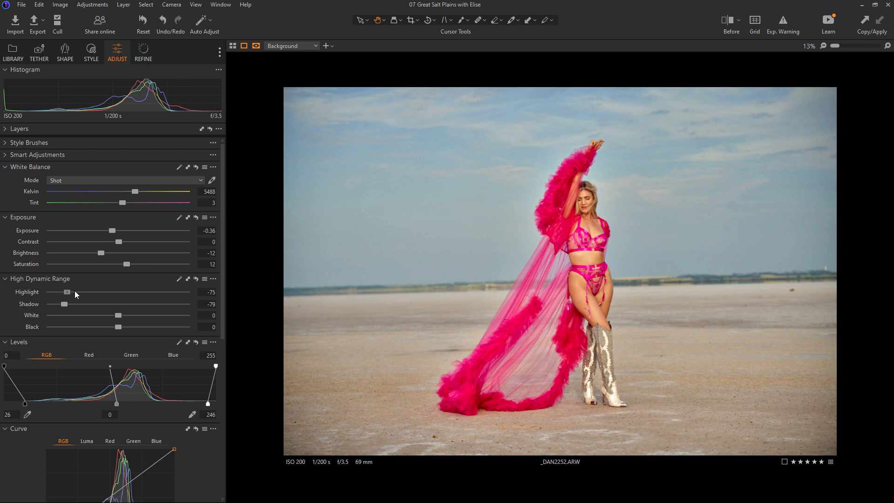
{"action": "left_click_drag", "start_coordinate": [66, 304], "coordinate": [122, 316]}
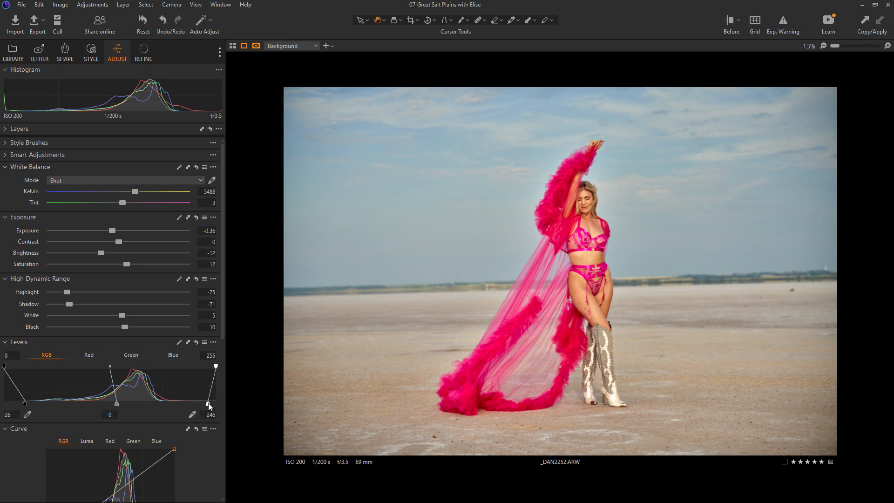
{"action": "left_click_drag", "start_coordinate": [208, 403], "coordinate": [212, 400]}
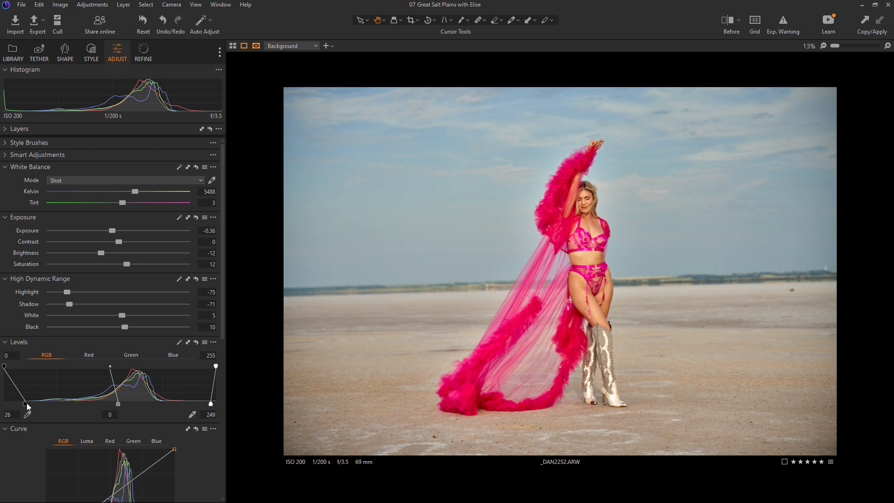
{"action": "left_click_drag", "start_coordinate": [26, 406], "coordinate": [29, 406]}
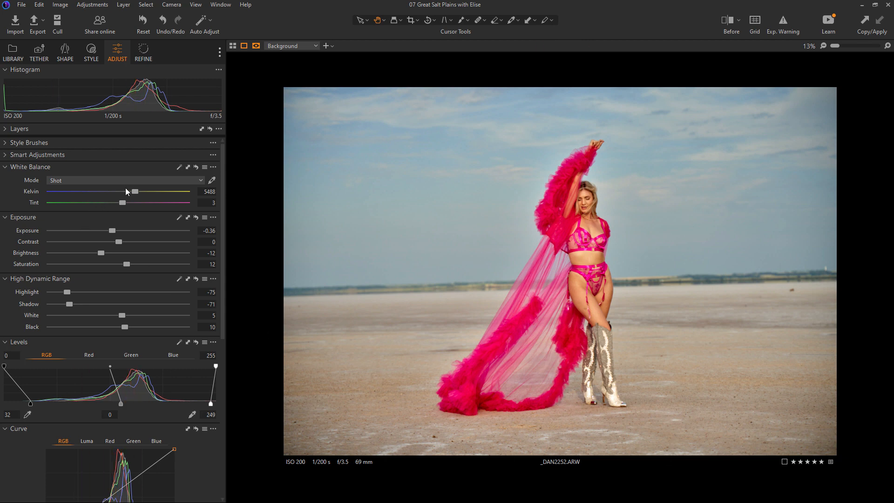
Set the white balance to Kelvin 5841 and Tint 3.7, Exposure to -0.45 and Black to 18
{"action": "mouse_move", "coordinate": [134, 192]}
{"action": "left_mouse_down"}
{"action": "mouse_move", "coordinate": [124, 202]}
{"action": "mouse_move", "coordinate": [139, 192]}
{"action": "left_mouse_up"}
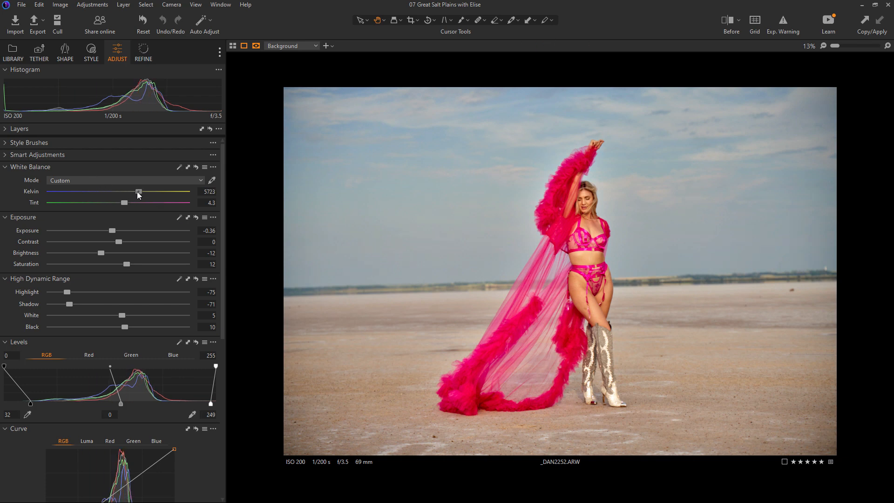
{"action": "left_click_drag", "start_coordinate": [138, 191], "coordinate": [124, 202]}
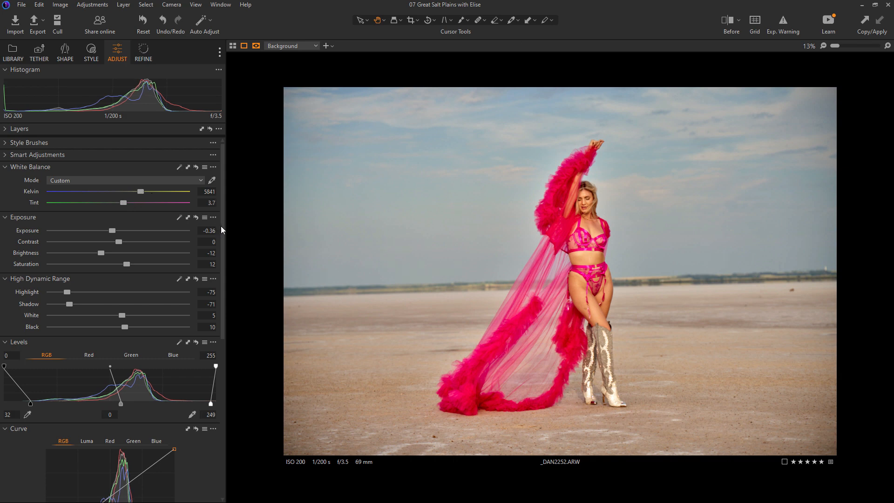
{"action": "left_click_drag", "start_coordinate": [116, 230], "coordinate": [112, 231]}
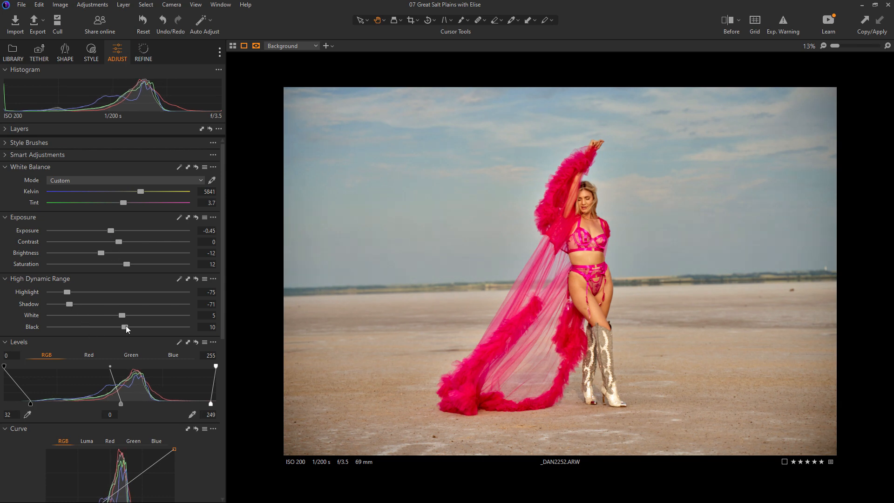
{"action": "left_click_drag", "start_coordinate": [129, 327], "coordinate": [132, 326]}
Shape the RGB curve into a gentle S, with an upper point at input 180, output 182 and a lowered shadow point
{"action": "left_click_drag", "start_coordinate": [222, 246], "coordinate": [221, 310]}
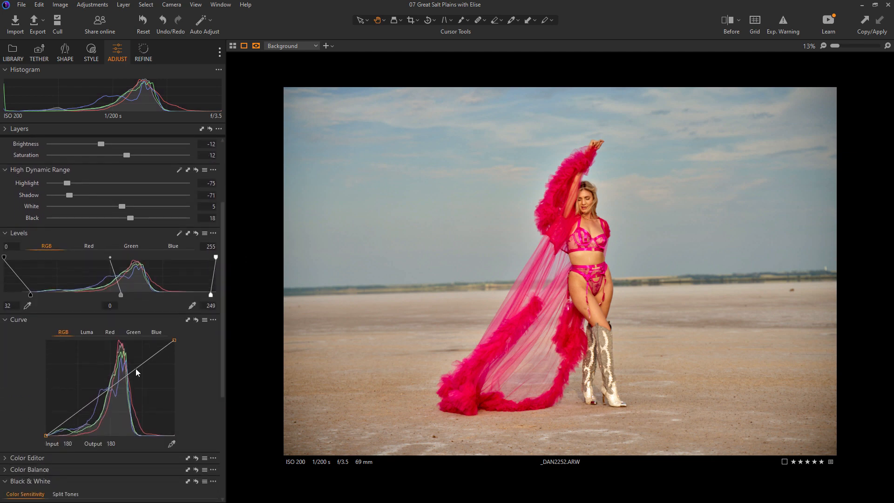
{"action": "left_click_drag", "start_coordinate": [133, 370], "coordinate": [133, 367]}
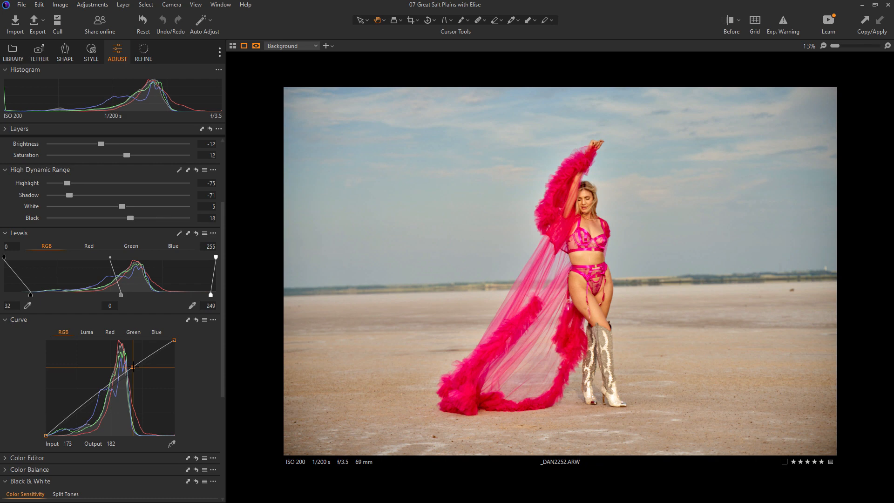
{"action": "left_click_drag", "start_coordinate": [81, 406], "coordinate": [85, 410]}
{"action": "left_click_drag", "start_coordinate": [129, 365], "coordinate": [132, 369]}
{"action": "mouse_move", "coordinate": [85, 410]}
{"action": "left_mouse_down"}
{"action": "mouse_move", "coordinate": [87, 422]}
{"action": "mouse_move", "coordinate": [85, 410]}
{"action": "left_mouse_up"}
{"action": "left_click_drag", "start_coordinate": [130, 369], "coordinate": [136, 368]}
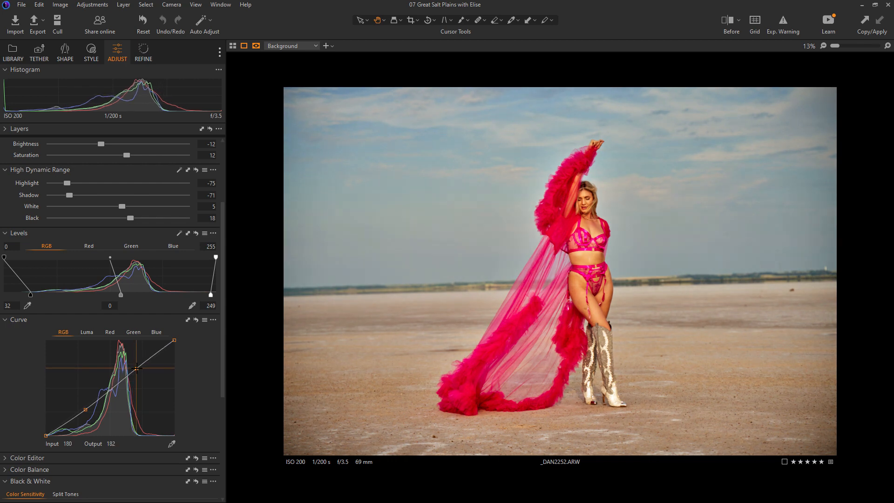
{"action": "left_click_drag", "start_coordinate": [86, 409], "coordinate": [84, 411]}
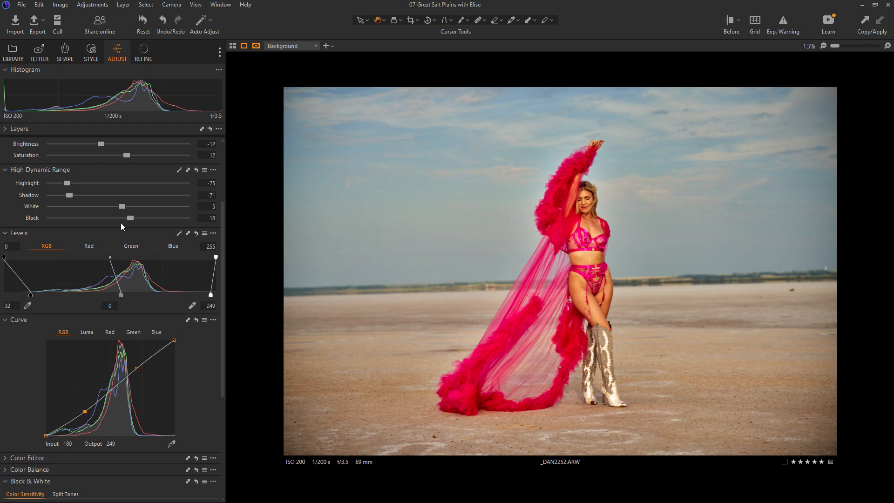
Check the pink fabric's detail at 100% and set Highlight to -67, Shadow to -37 and the Levels white point to 244
{"action": "left_click", "coordinate": [554, 222]}
{"action": "left_click_drag", "start_coordinate": [555, 225], "coordinate": [564, 309]}
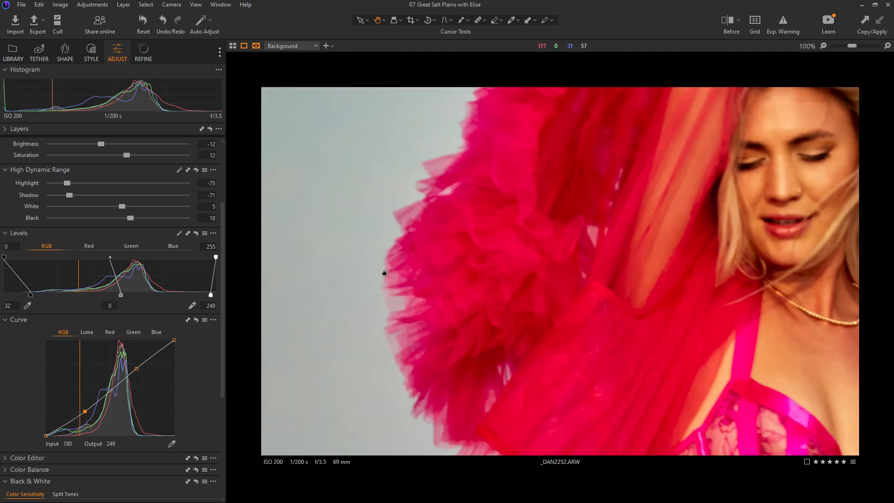
{"action": "left_click_drag", "start_coordinate": [70, 198], "coordinate": [89, 194]}
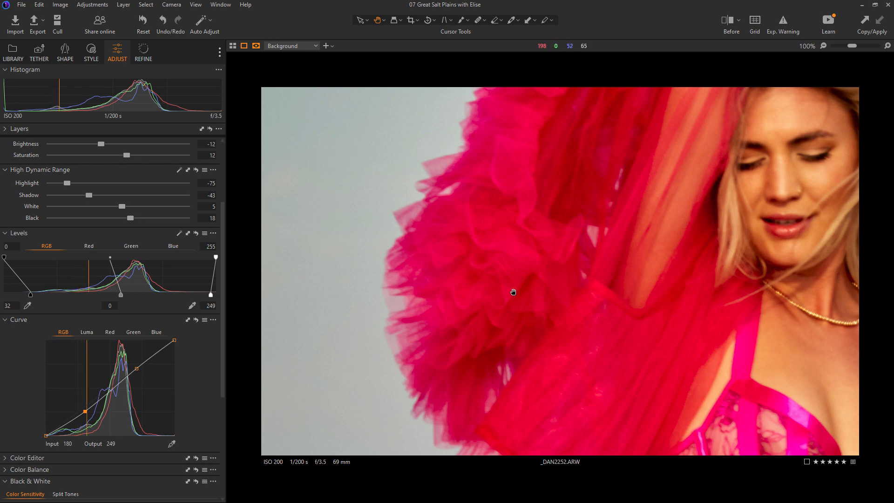
{"action": "double_click", "coordinate": [524, 282]}
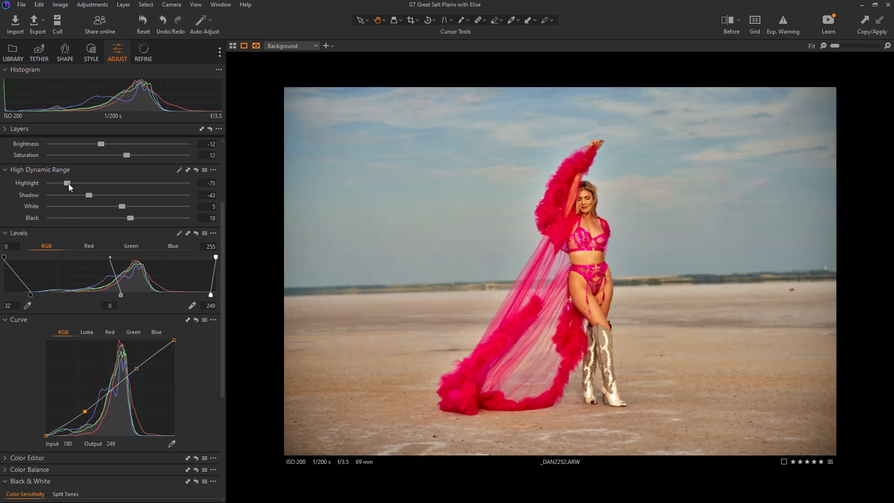
{"action": "left_click_drag", "start_coordinate": [68, 184], "coordinate": [91, 194]}
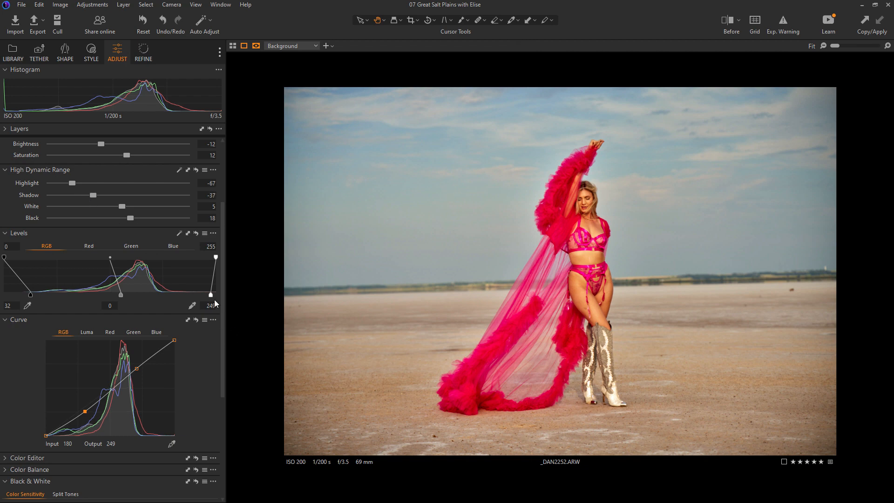
{"action": "left_click_drag", "start_coordinate": [210, 295], "coordinate": [206, 295]}
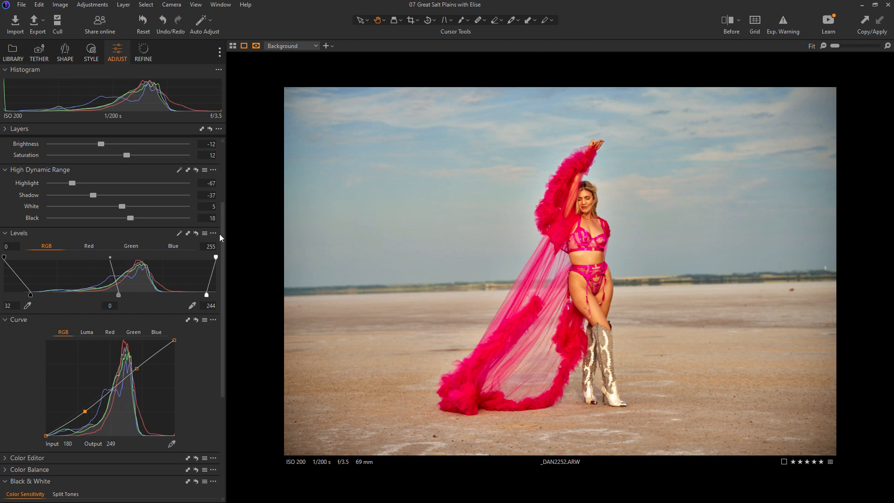
Set Highlight to -60 in High Dynamic Range, and set Saturation to 9 and Contrast to 2 in Exposure
{"action": "left_click_drag", "start_coordinate": [223, 234], "coordinate": [225, 188]}
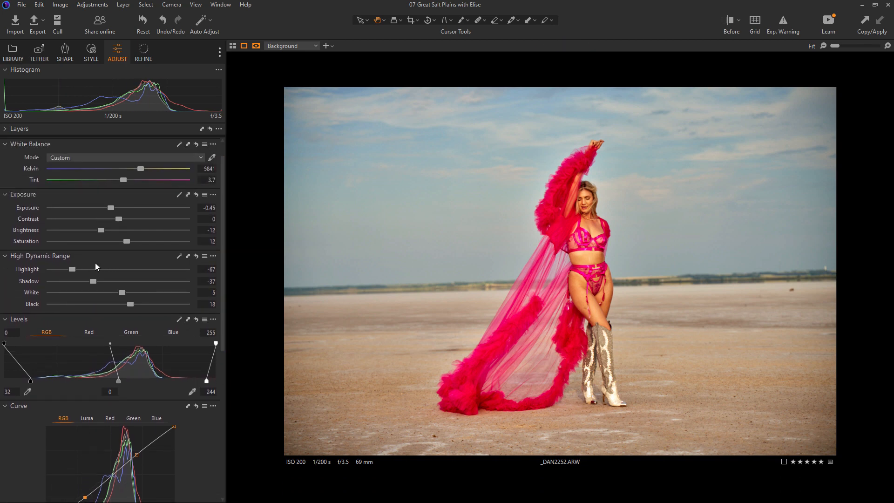
{"action": "left_click_drag", "start_coordinate": [72, 270], "coordinate": [77, 268]}
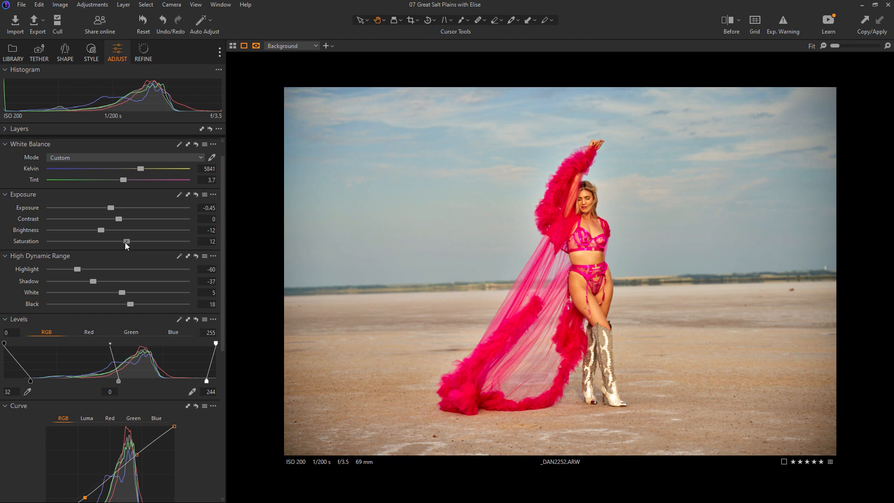
{"action": "left_click_drag", "start_coordinate": [125, 242], "coordinate": [121, 241]}
{"action": "left_click_drag", "start_coordinate": [119, 219], "coordinate": [120, 218]}
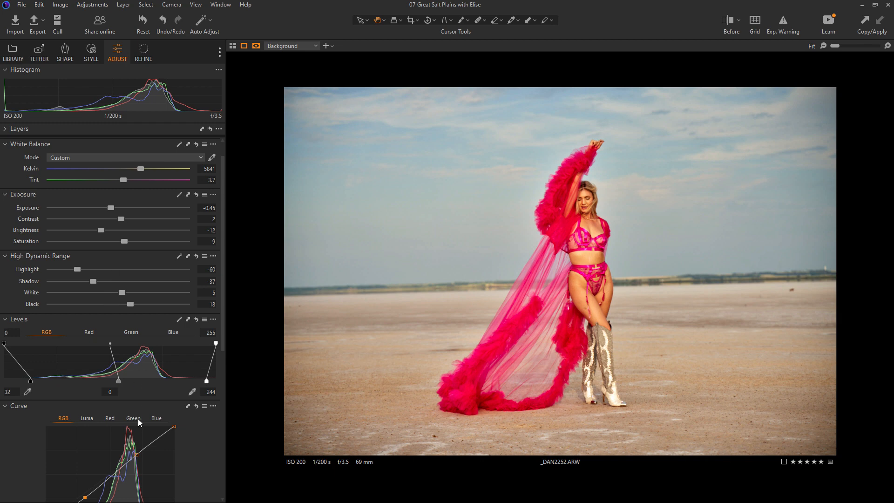
Refine High Dynamic Range to Highlight -64, Shadow -34, White 10 and Black 20, and set Saturation to 8
{"action": "left_click_drag", "start_coordinate": [79, 268], "coordinate": [100, 281]}
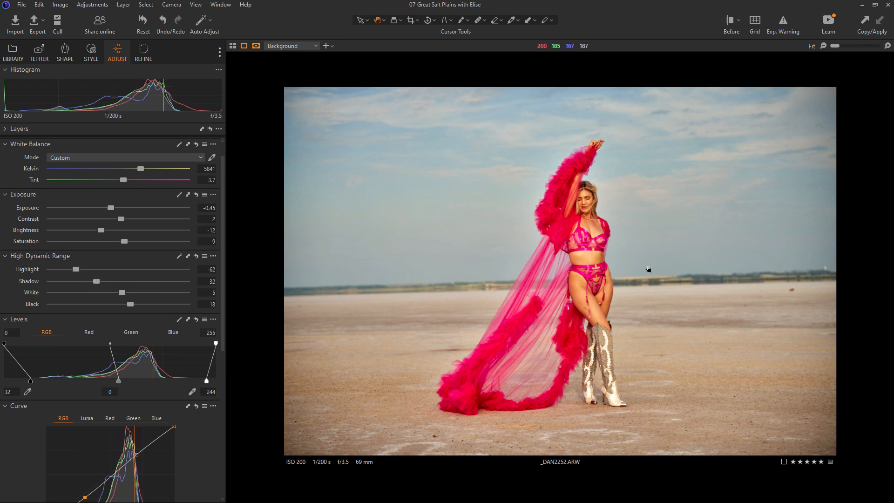
{"action": "left_click_drag", "start_coordinate": [101, 283], "coordinate": [104, 283]}
{"action": "left_click_drag", "start_coordinate": [77, 269], "coordinate": [75, 270]}
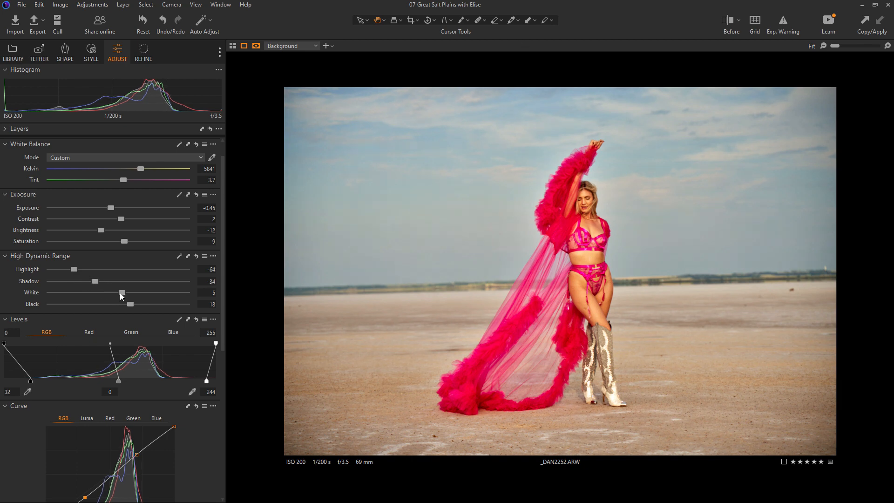
{"action": "left_click_drag", "start_coordinate": [120, 292], "coordinate": [123, 292]}
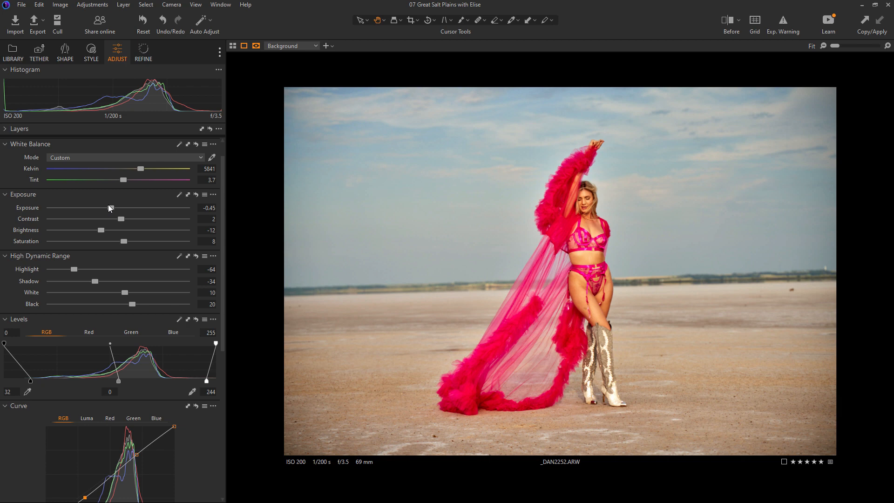
Brighten the image by setting Exposure to -0.09 and set Contrast to 3
{"action": "left_click_drag", "start_coordinate": [109, 205], "coordinate": [111, 205]}
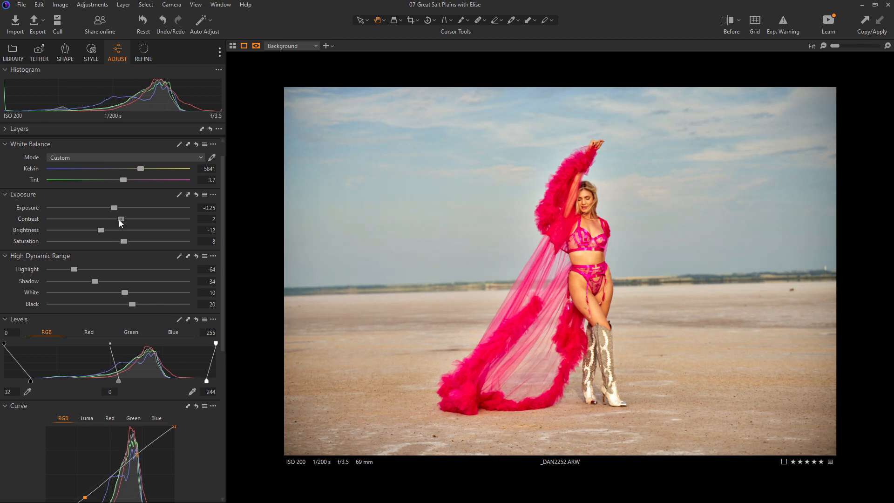
{"action": "left_click_drag", "start_coordinate": [119, 220], "coordinate": [113, 209]}
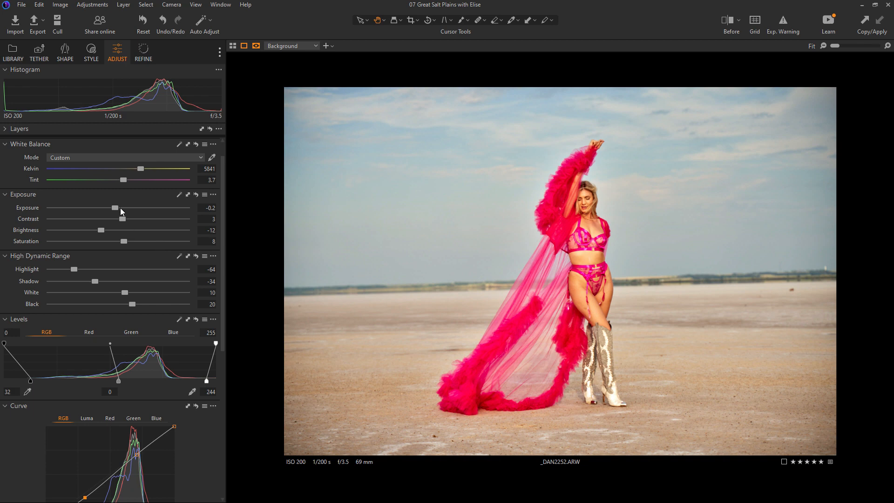
{"action": "left_click_drag", "start_coordinate": [112, 209], "coordinate": [117, 209]}
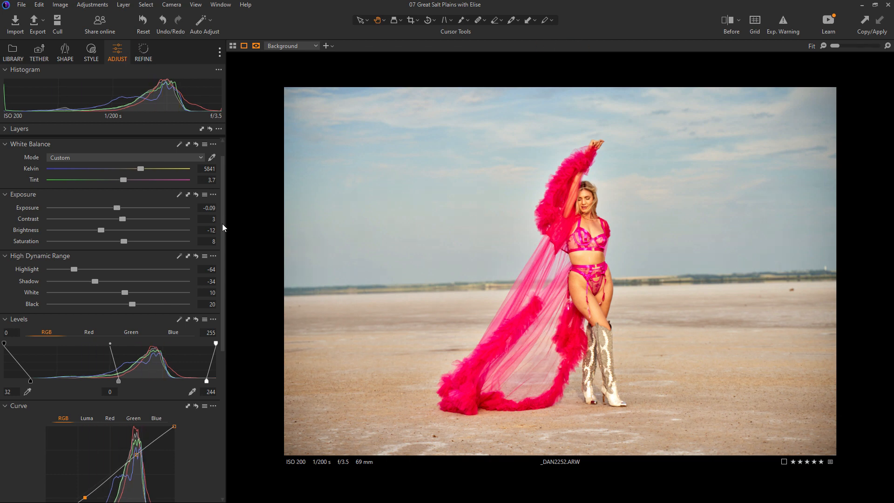
Raise the lower shadow point of the RGB curve slightly to soften the darkening
{"action": "left_click_drag", "start_coordinate": [222, 224], "coordinate": [225, 348]}
{"action": "left_click", "coordinate": [4, 336]}
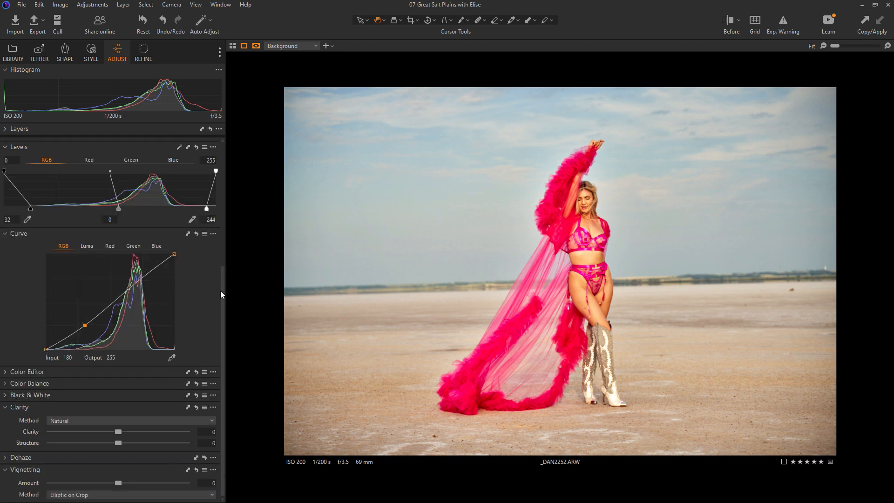
{"action": "left_click_drag", "start_coordinate": [221, 291], "coordinate": [221, 279]}
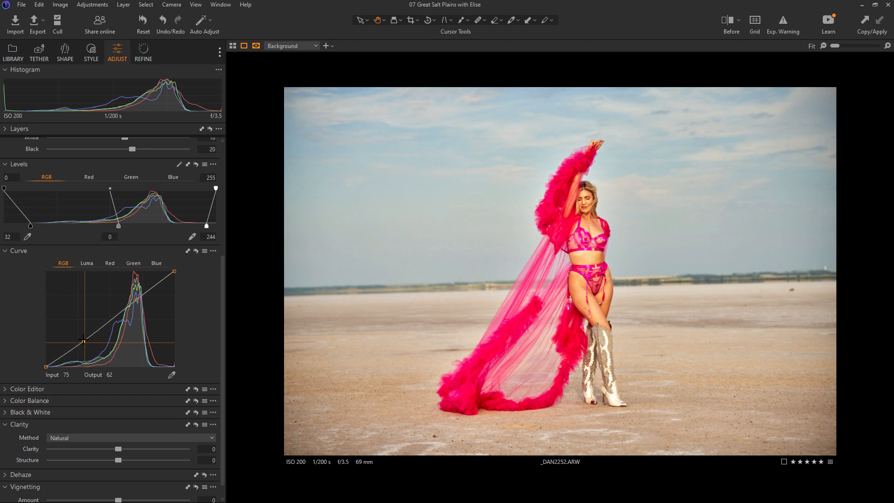
{"action": "left_click_drag", "start_coordinate": [83, 340], "coordinate": [85, 340]}
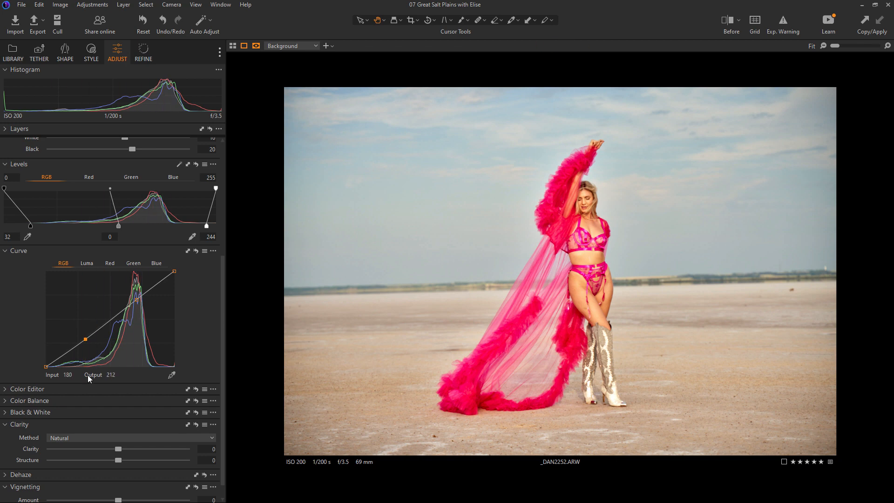
{"action": "left_click_drag", "start_coordinate": [85, 339], "coordinate": [85, 338]}
Show the image browser and compare the ungraded images _DAN2340.ARW, _DAN2327.ARW and _DAN2323.ARW with the graded _DAN2252.ARW
{"action": "key", "text": "ctrl+shift+b"}
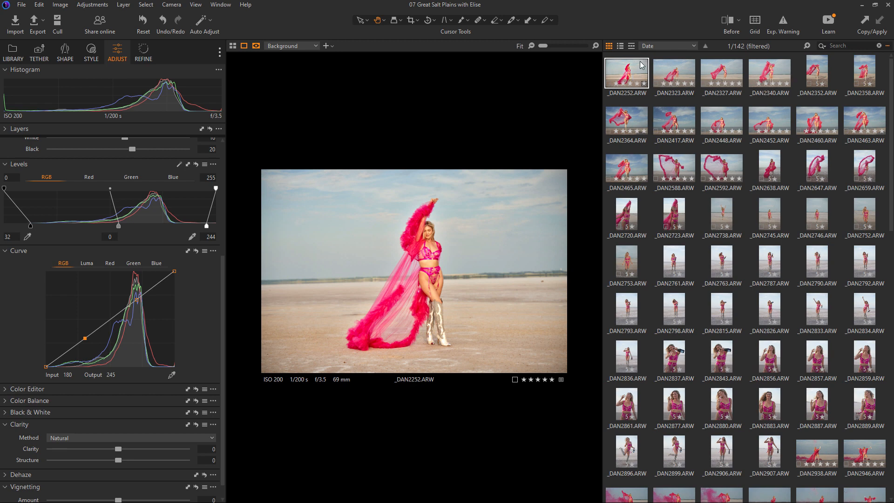
{"action": "left_click", "coordinate": [769, 79]}
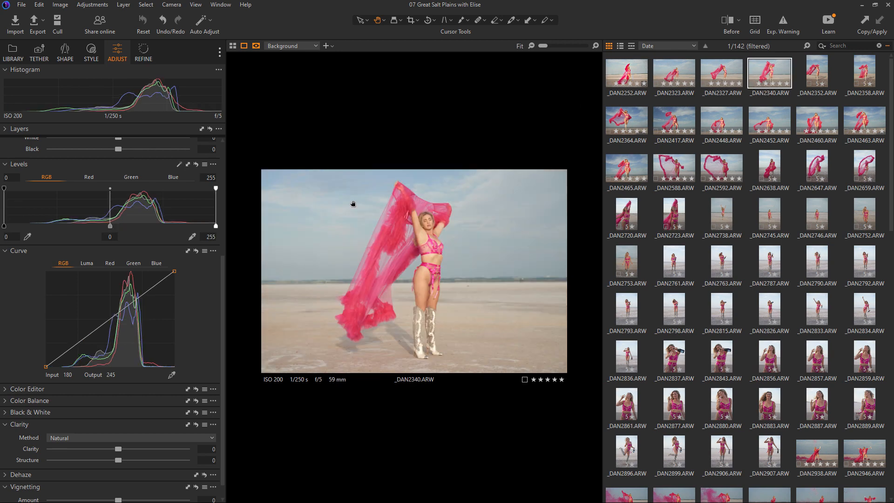
{"action": "scroll", "coordinate": [223, 217], "scroll_direction": "up", "scroll_amount": 4}
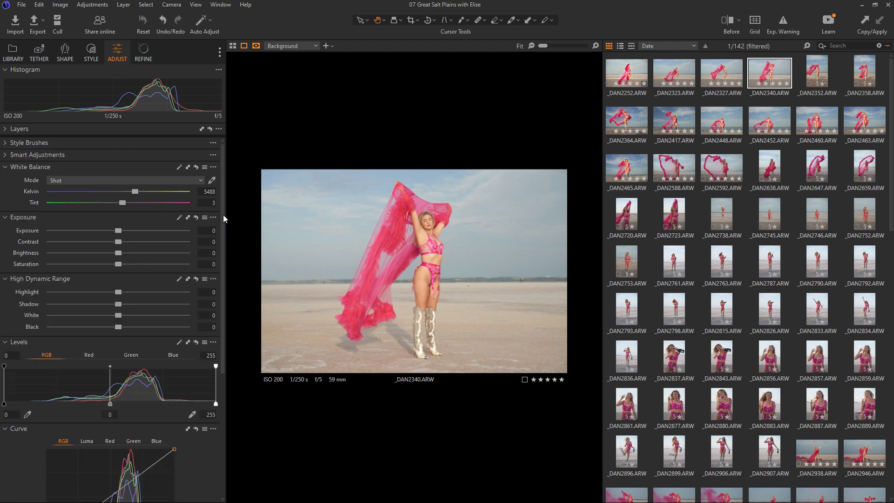
{"action": "key", "text": "Left"}
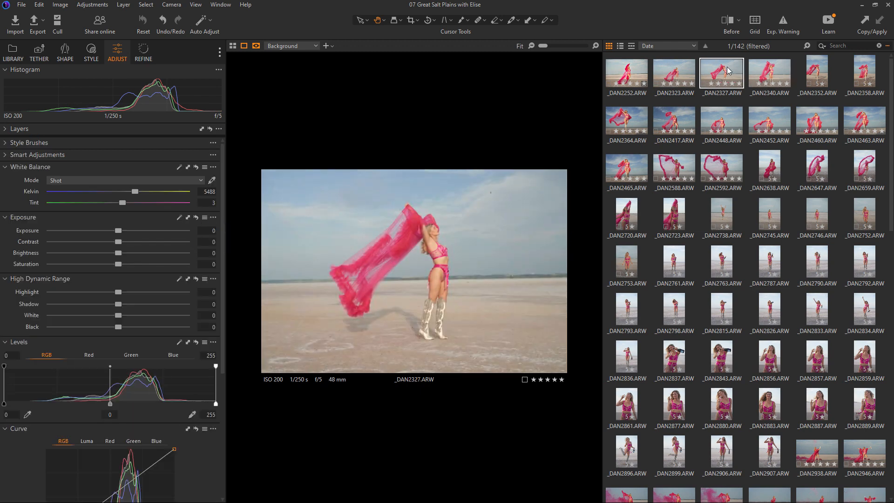
{"action": "key", "text": "Left"}
{"action": "key", "text": "Left"}
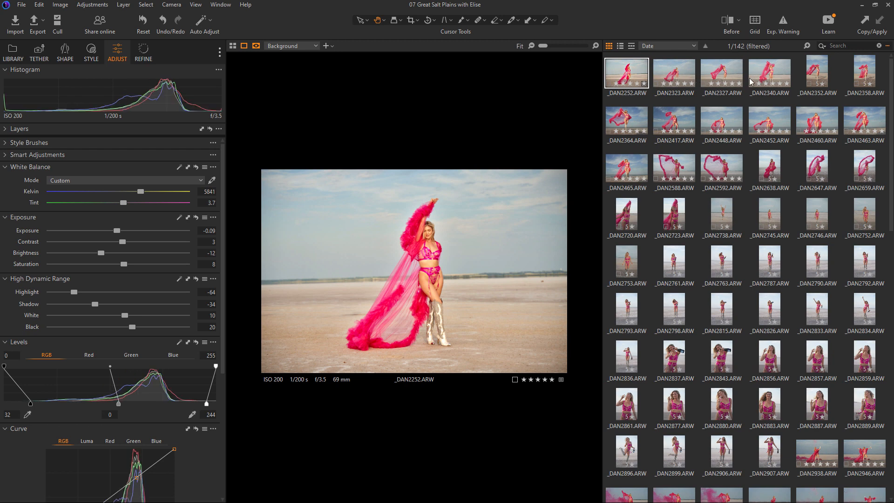
{"action": "left_click", "coordinate": [668, 74]}
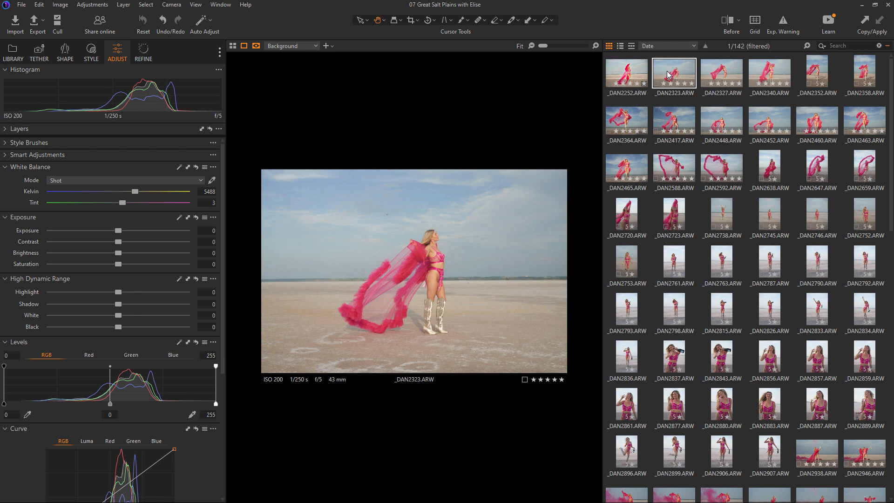
Copy the adjustments from the graded image _DAN2252.ARW
{"action": "left_click", "coordinate": [633, 77]}
{"action": "right_click", "coordinate": [633, 77]}
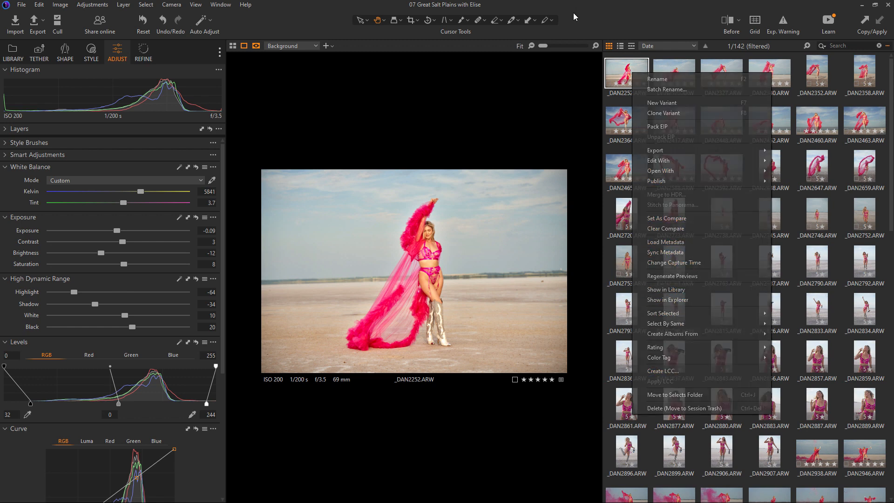
{"action": "left_click", "coordinate": [610, 46]}
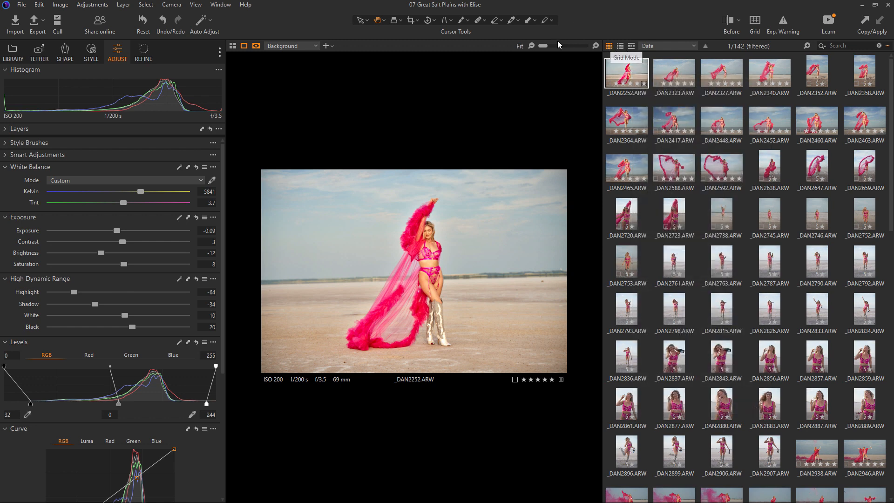
{"action": "left_click", "coordinate": [102, 6]}
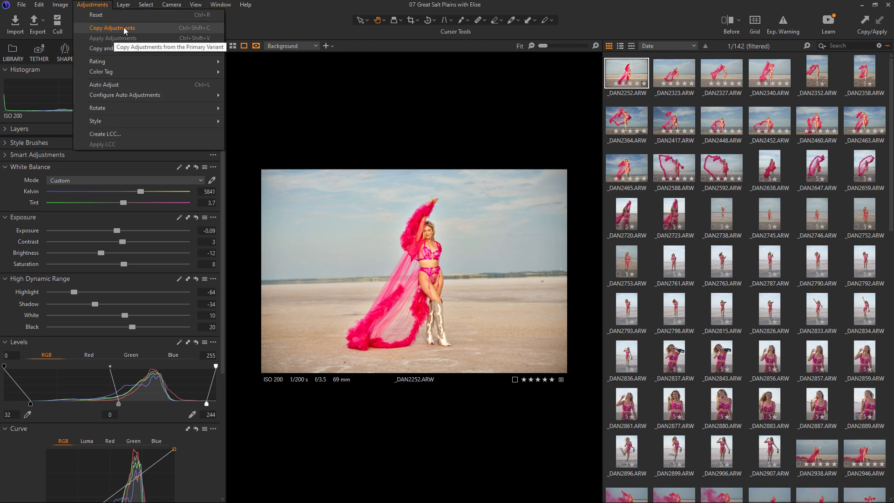
{"action": "left_click", "coordinate": [621, 60]}
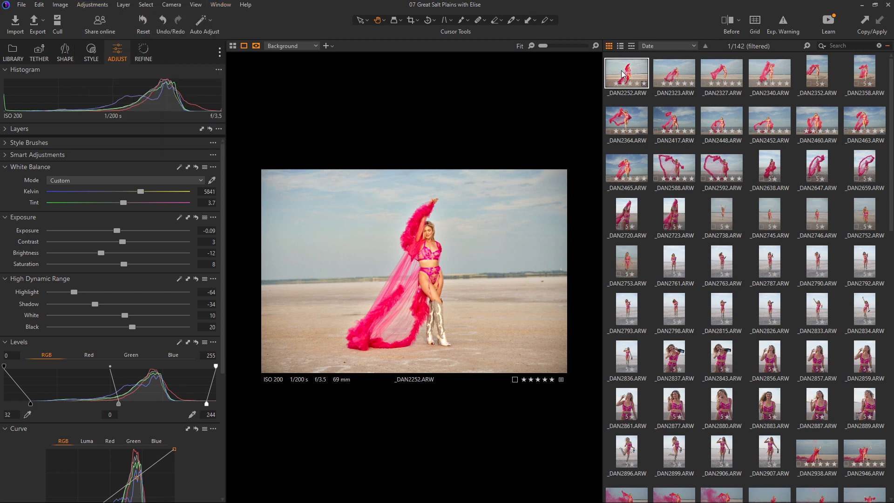
{"action": "right_click", "coordinate": [621, 71]}
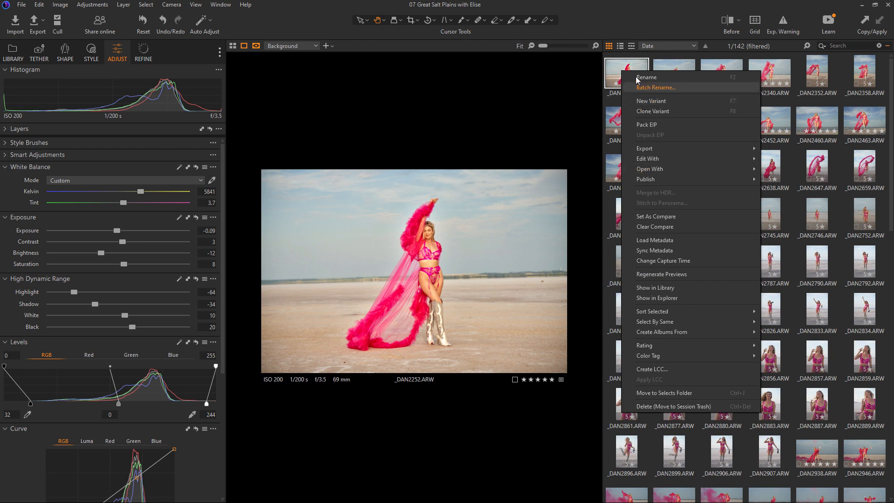
{"action": "left_click", "coordinate": [642, 24]}
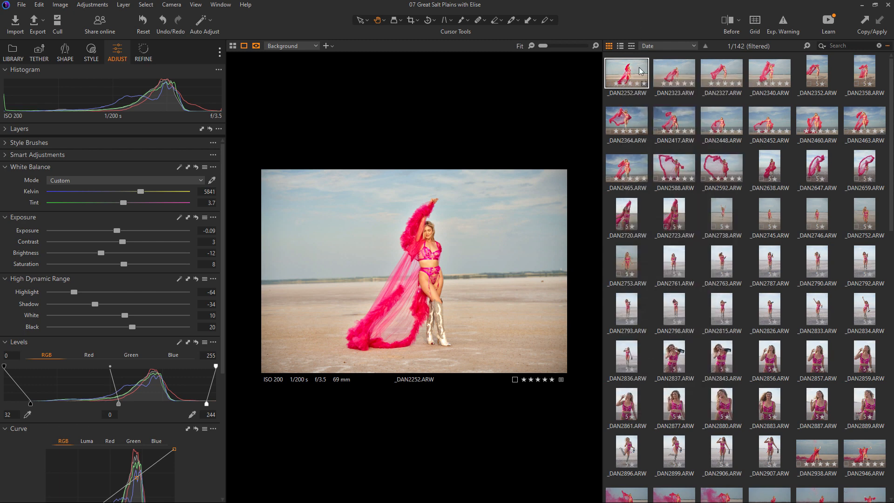
Apply the copied adjustments to _DAN2323.ARW and compare the result with _DAN2252.ARW
{"action": "left_click", "coordinate": [663, 65]}
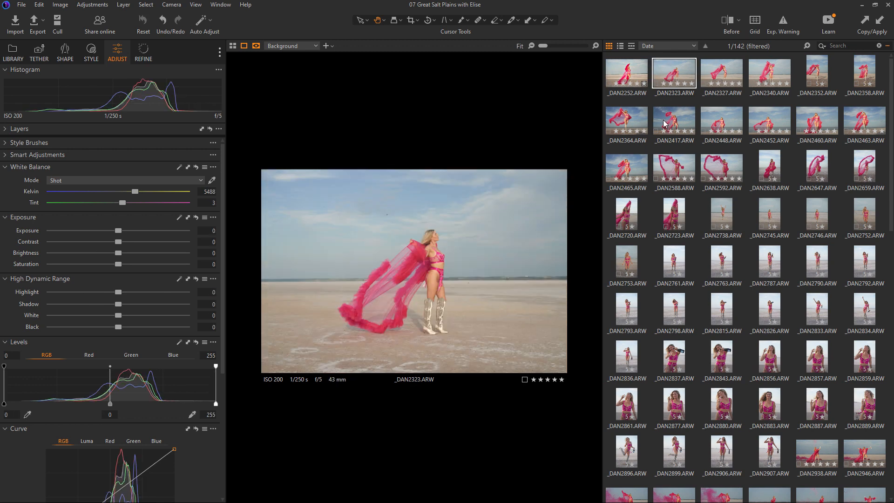
{"action": "left_click", "coordinate": [92, 6]}
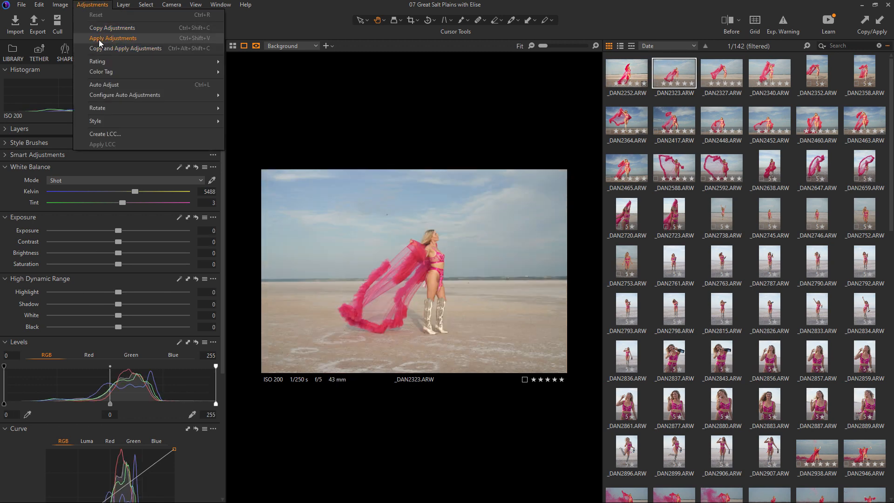
{"action": "left_click", "coordinate": [668, 19]}
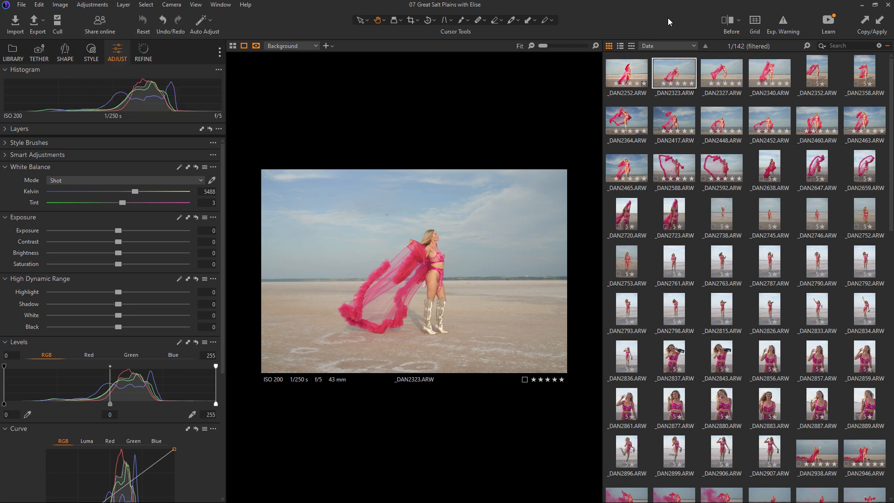
{"action": "key", "text": "ctrl+shift+v"}
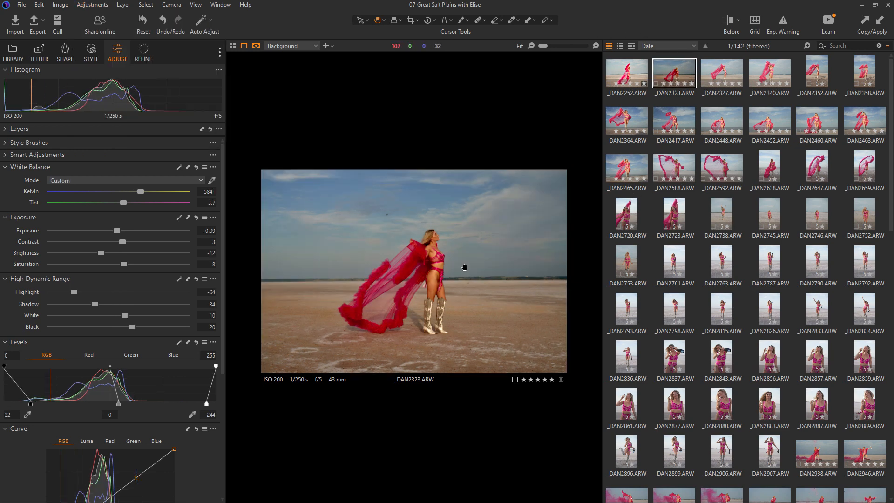
{"action": "left_click", "coordinate": [626, 70]}
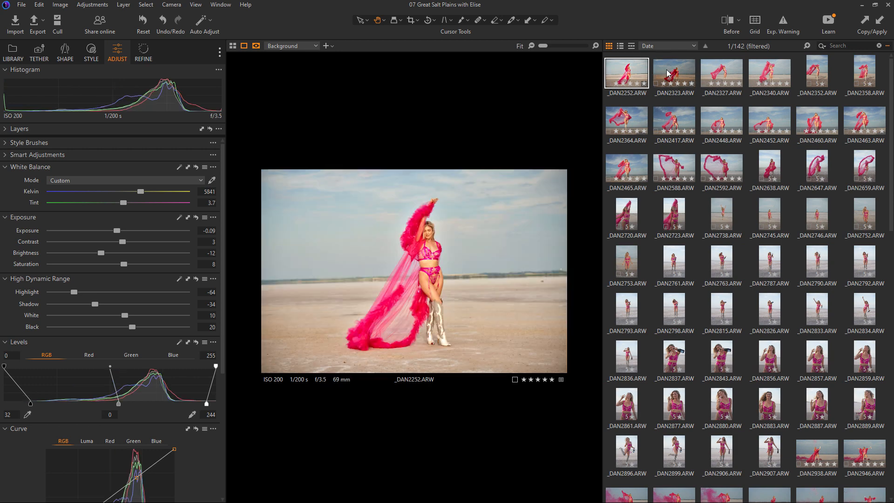
{"action": "left_click", "coordinate": [668, 73]}
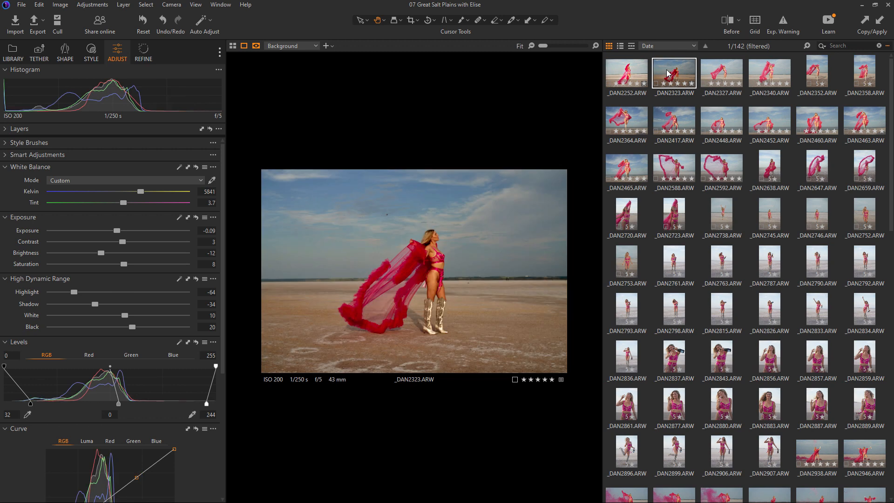